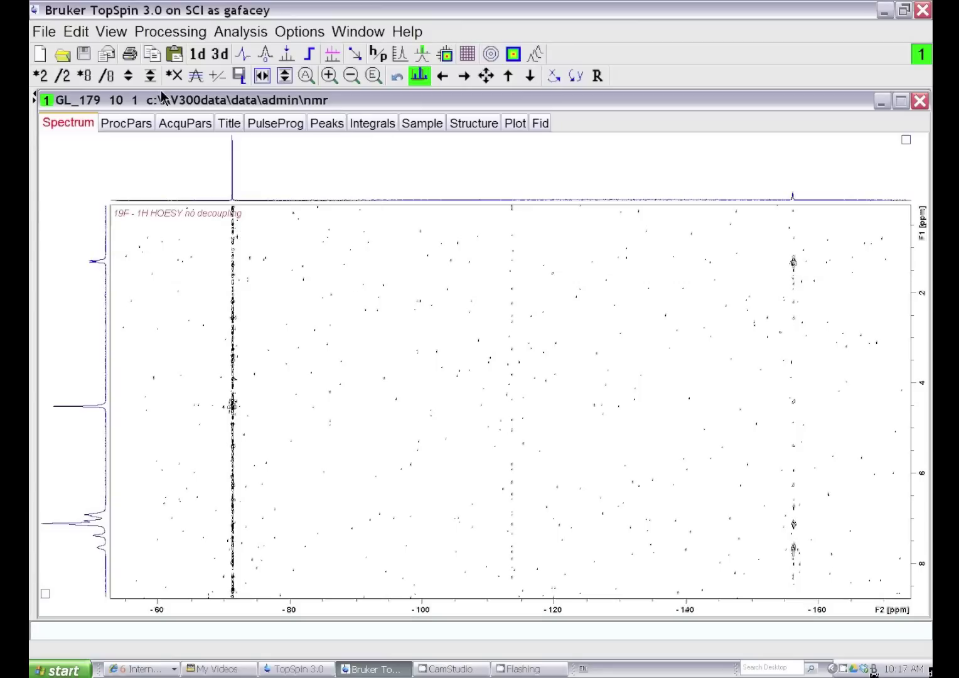
Step: Calculate a positive projection of rows 270 to 420 and store it in PROCNO 999
click(168, 39)
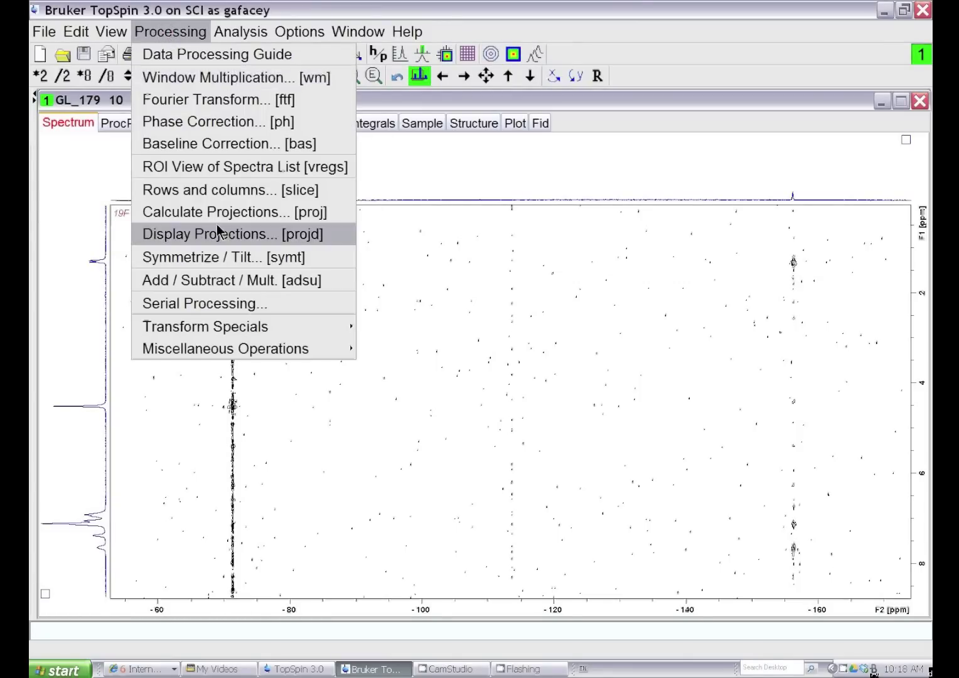
click(221, 216)
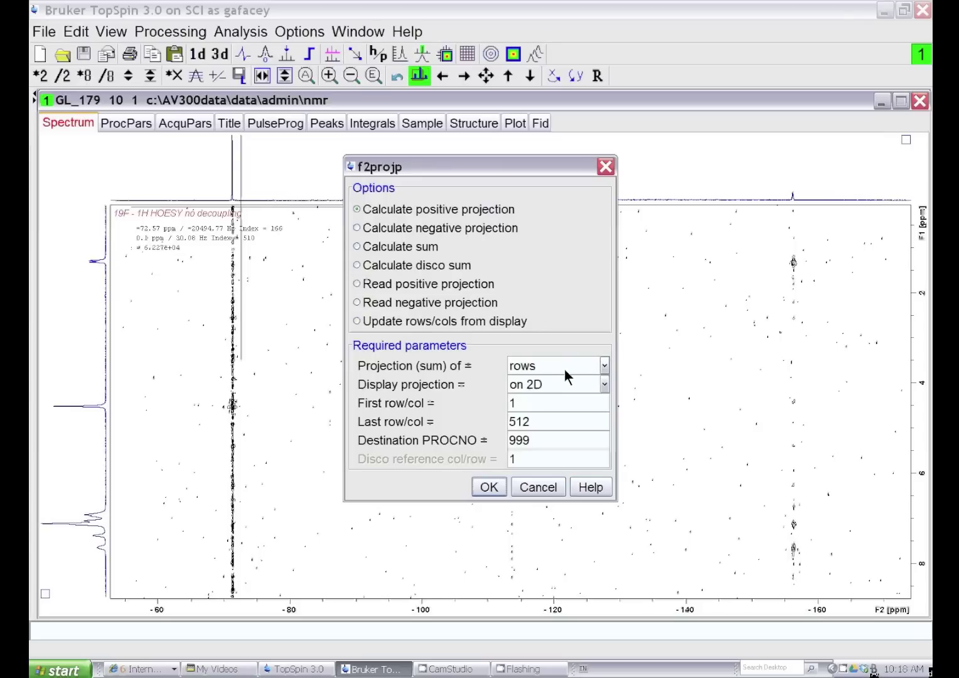
click(534, 404)
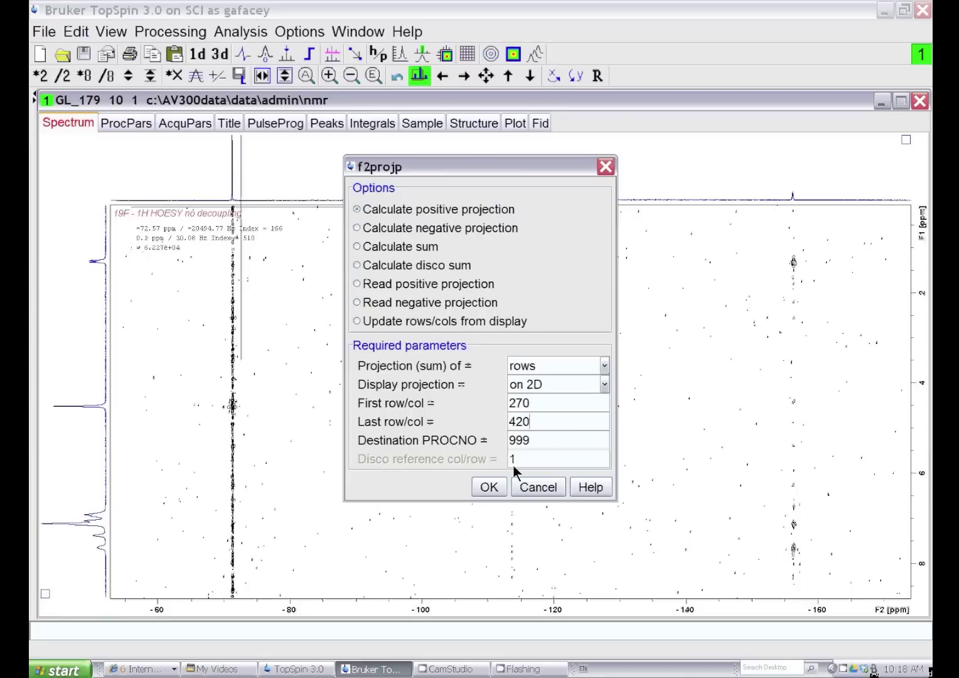
click(491, 491)
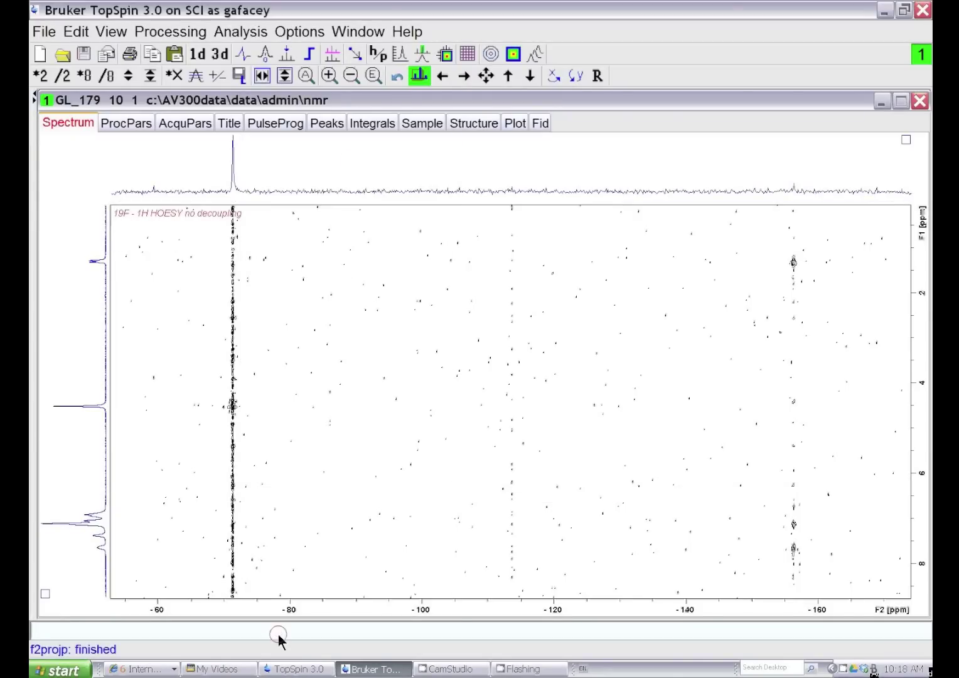
Step: Display the stored rows 270–420 projection as a 1D spectrum with rep 999
text(rep)
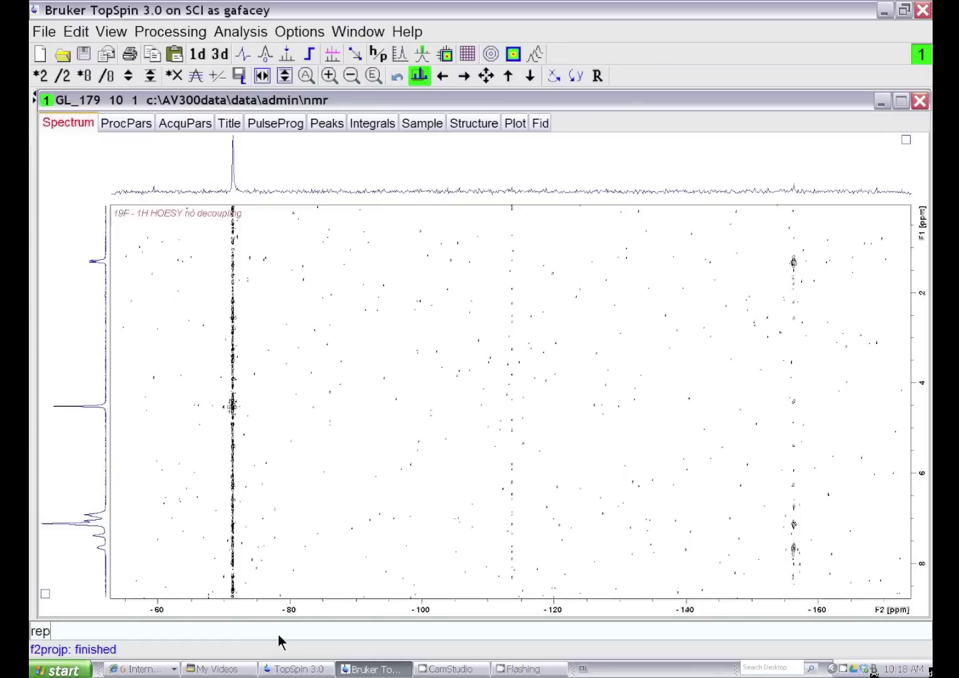
text( 999)
key(Return)
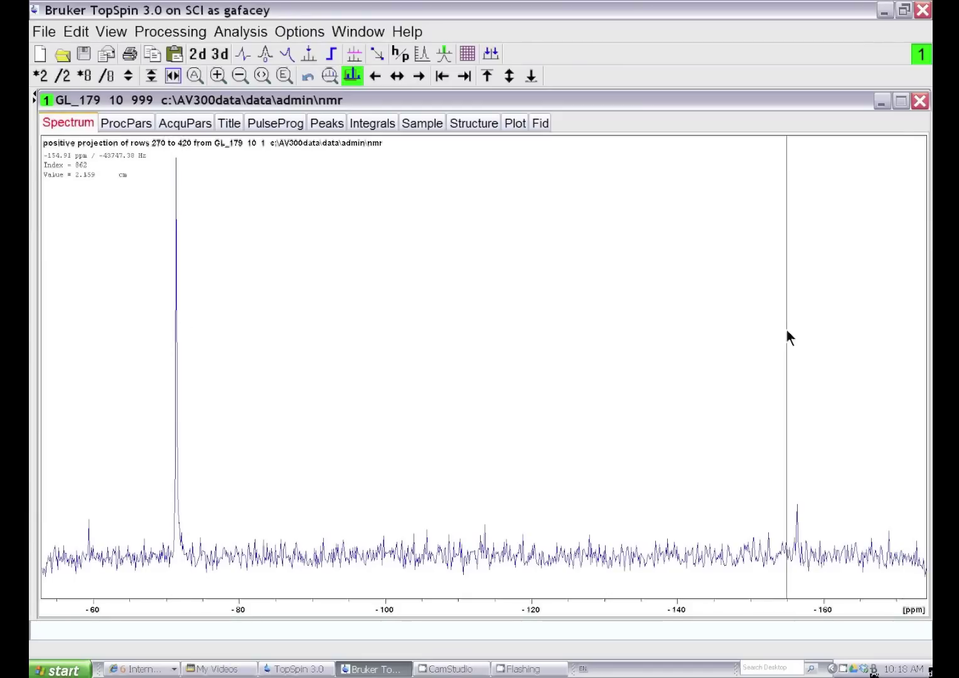
click(218, 631)
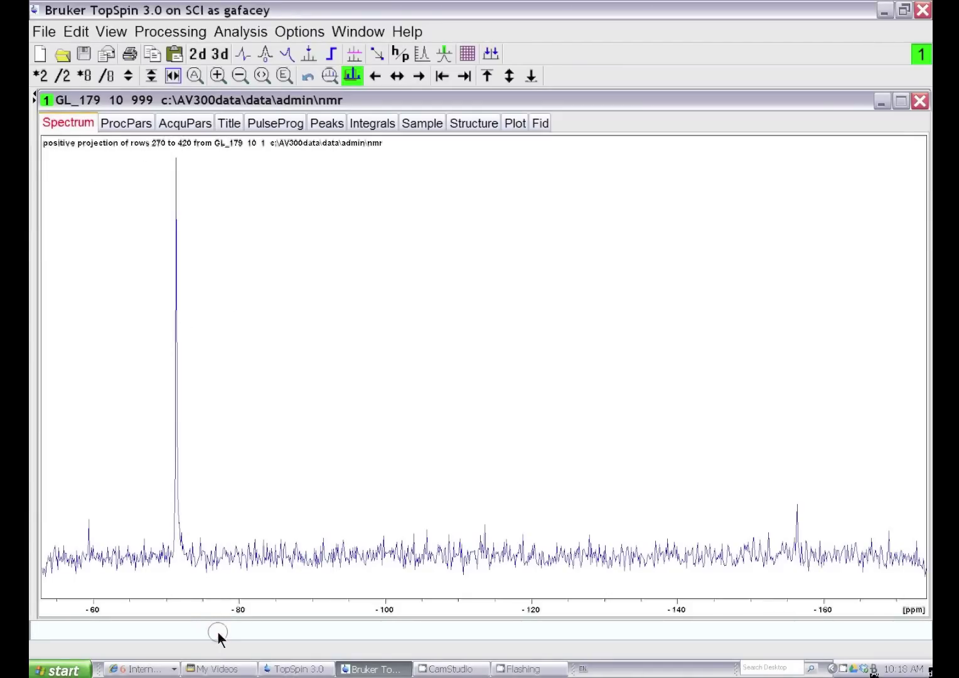
Step: Return to the 2D HOESY dataset in PROCNO 1 with rep 1 and adjust its contour intensity
text(rep 1)
key(Return)
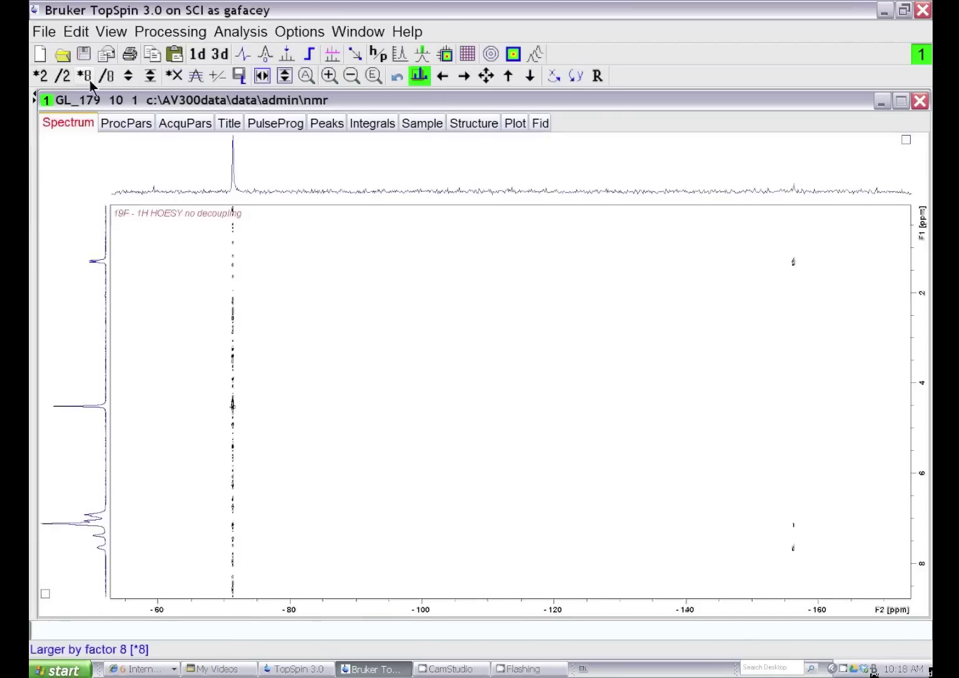
drag(126, 82, 168, 293)
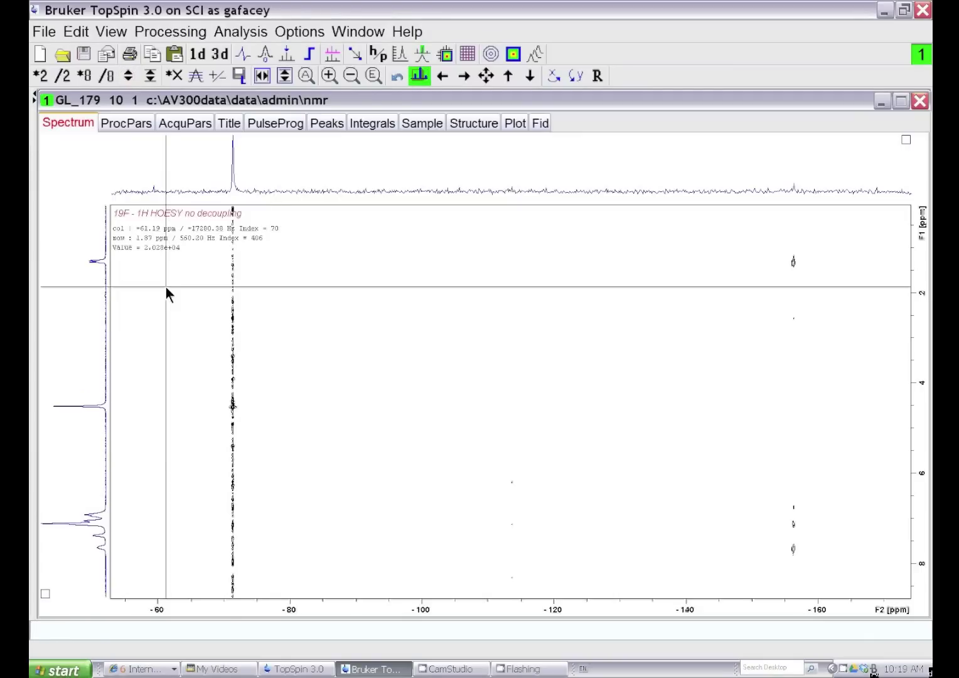
Step: Subtract the 1D spectrum GL_179 10 999 from each row of the 2D spectrum
click(159, 32)
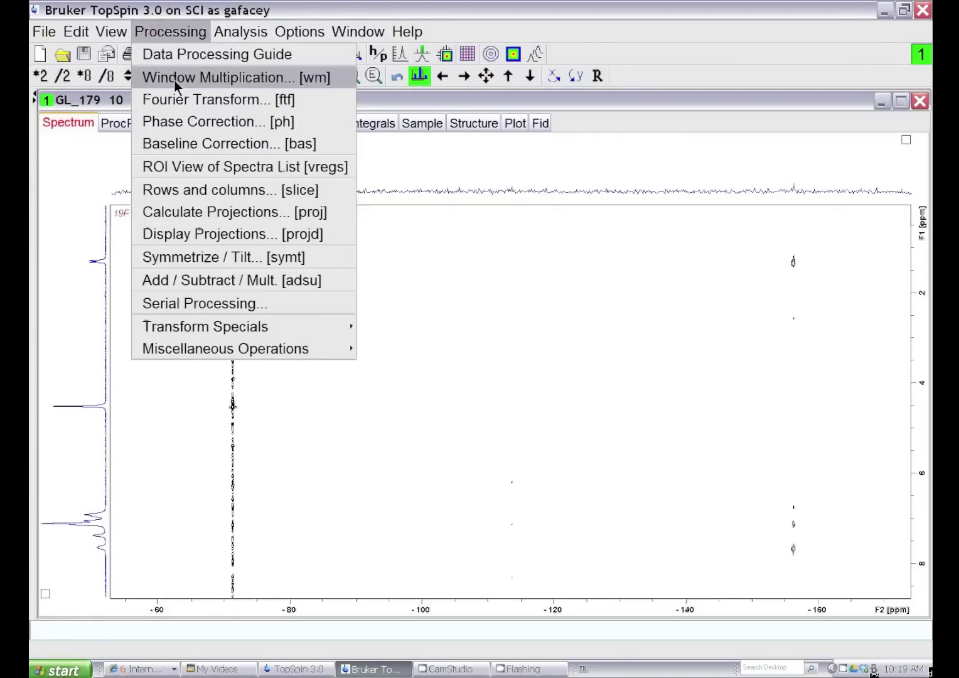
click(211, 288)
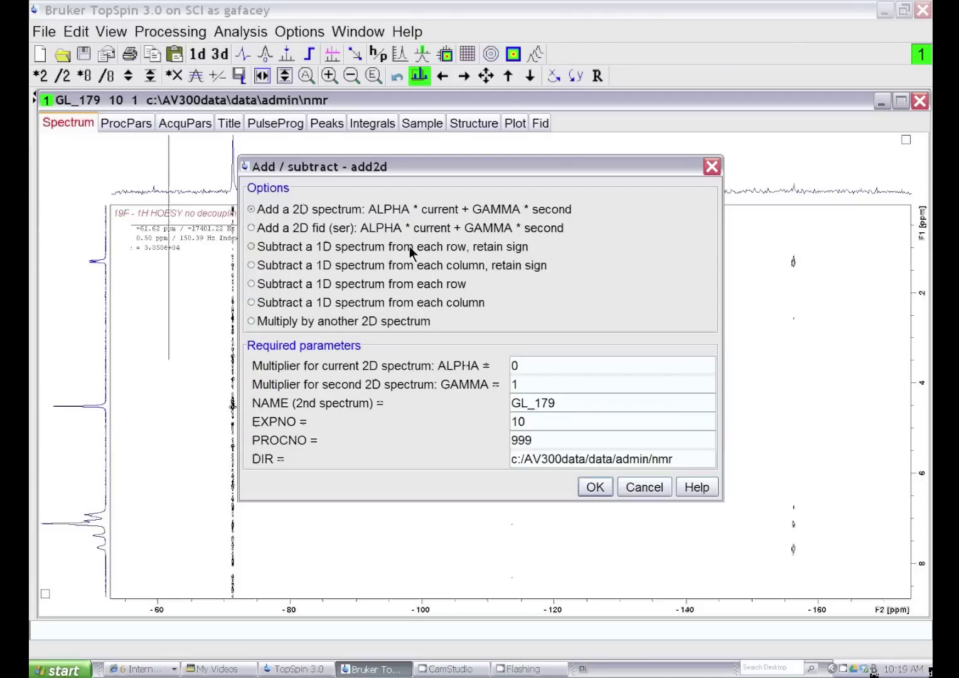
click(248, 283)
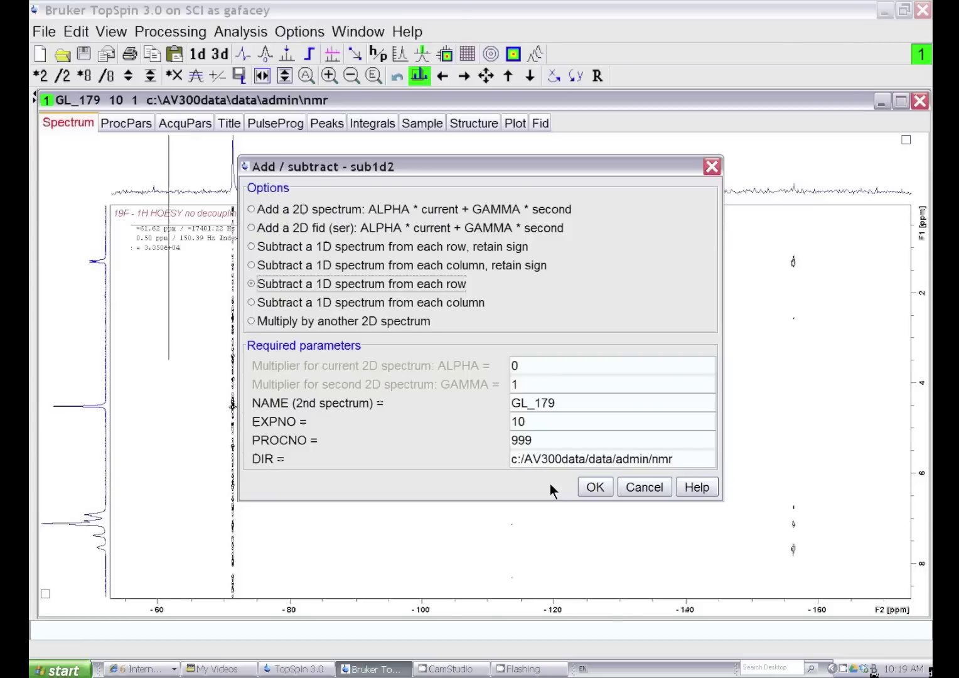
click(587, 489)
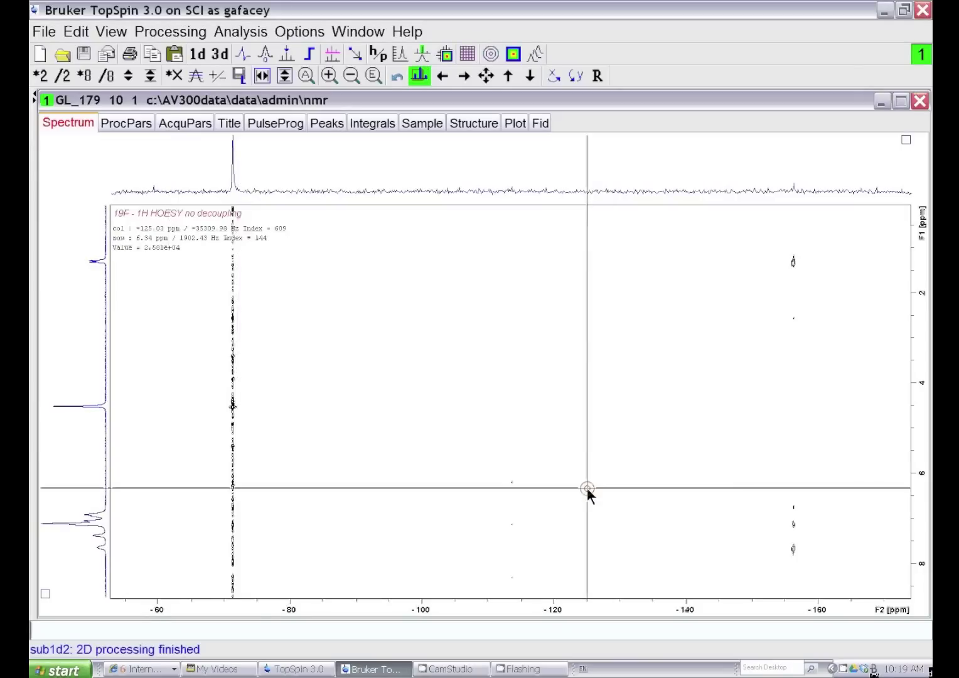
Step: Raise the contour level of the cleaned spectrum until only the isolated cross peaks remain
click(129, 77)
click(128, 76)
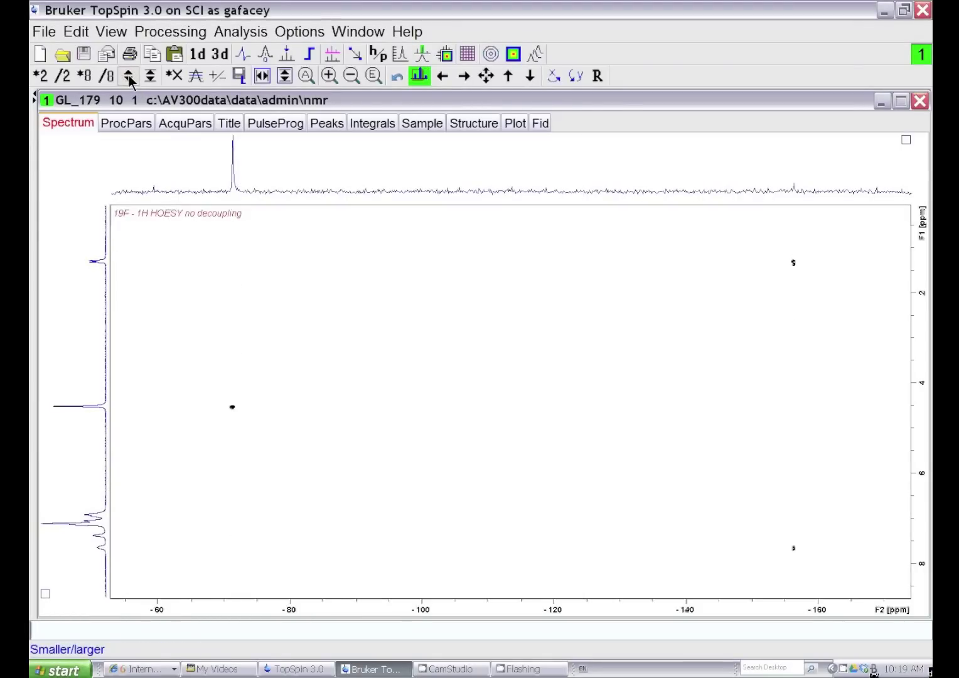
click(129, 76)
click(129, 75)
click(129, 76)
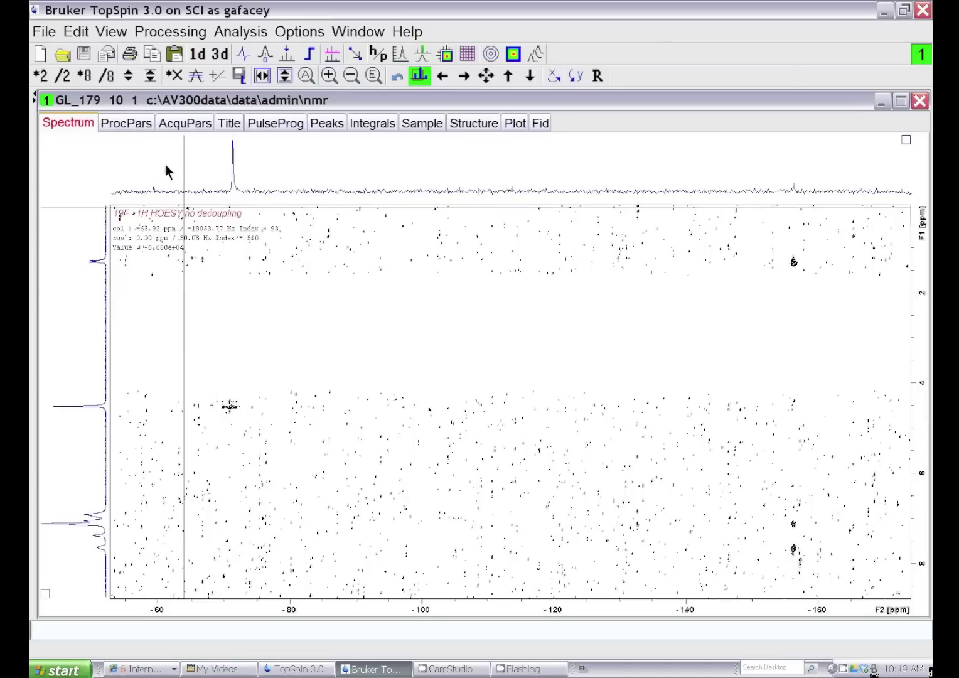
drag(129, 76, 124, 80)
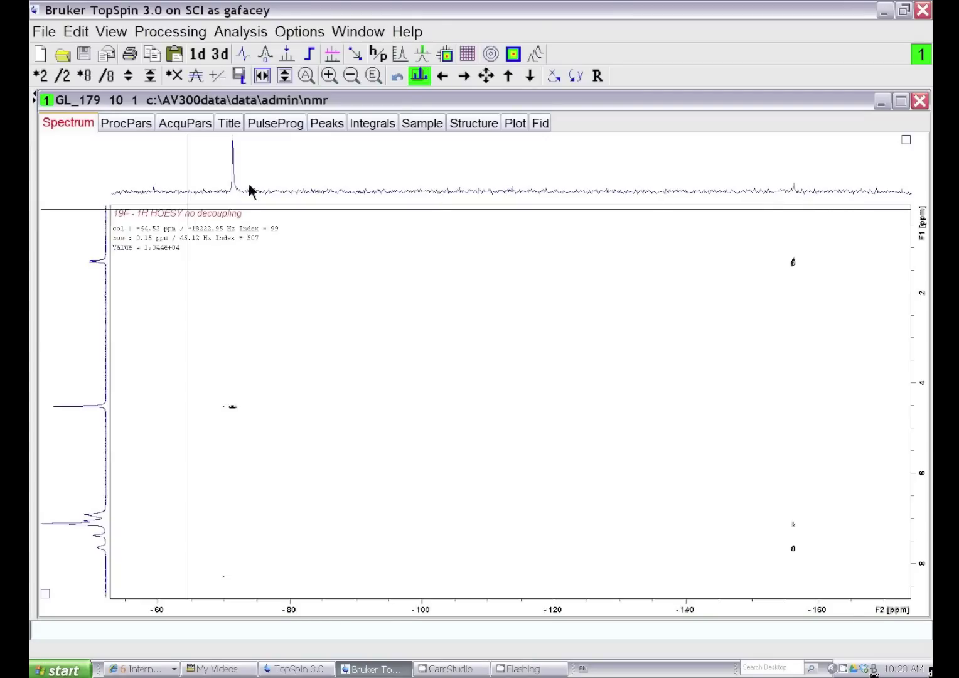
Step: Set the top projection to the external 19F spectrum with EXPNO 1 and PROCNO 1
click(906, 140)
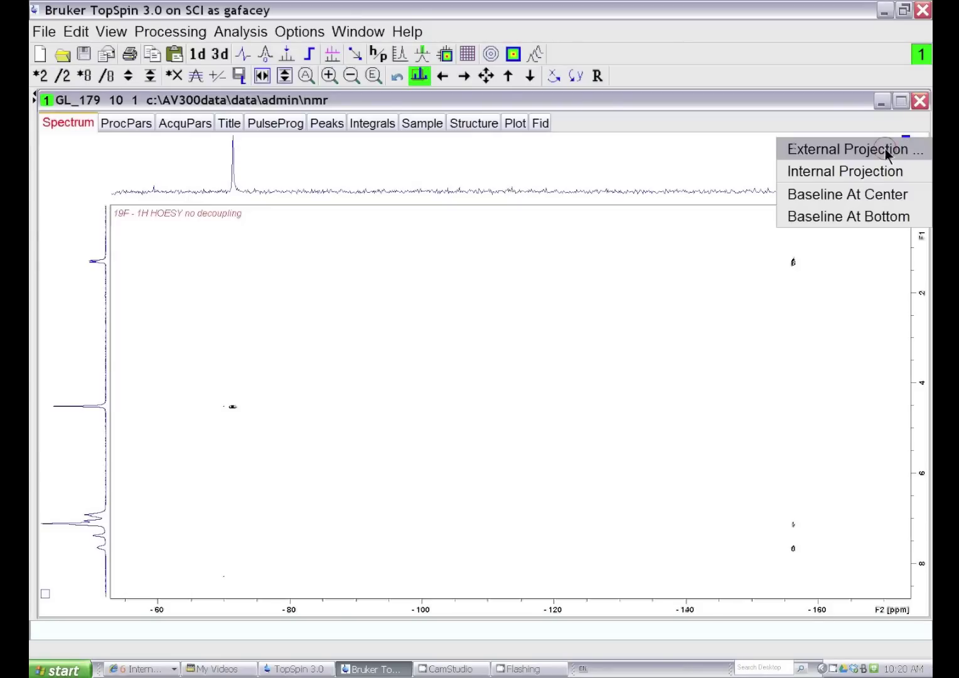
click(885, 149)
click(454, 348)
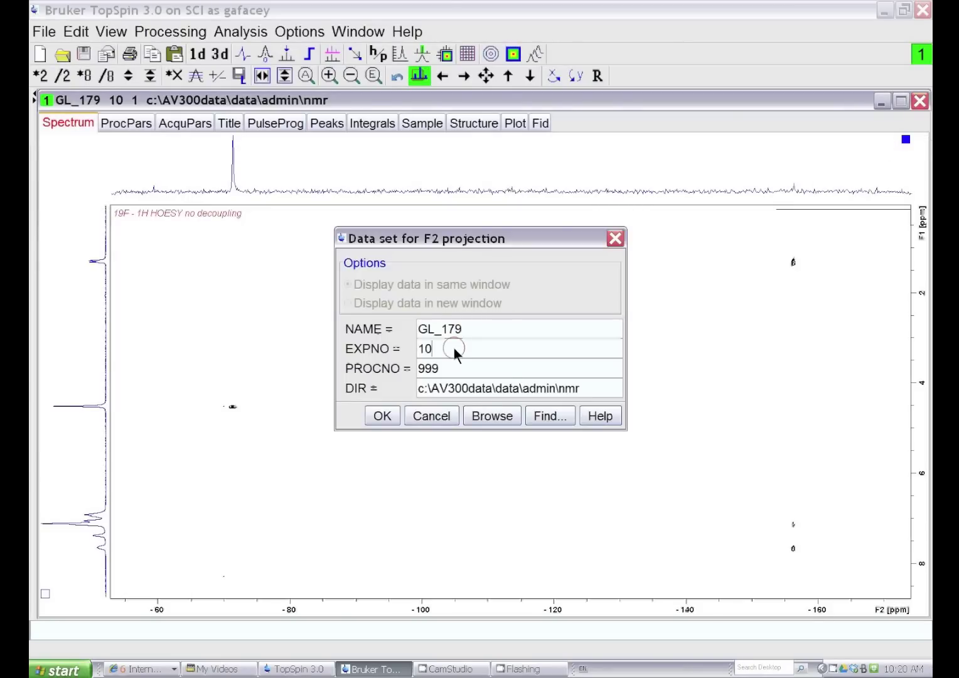
key(BackSpace)
key(BackSpace)
text(1)
click(464, 372)
key(BackSpace)
key(BackSpace)
key(BackSpace)
text(1)
click(385, 417)
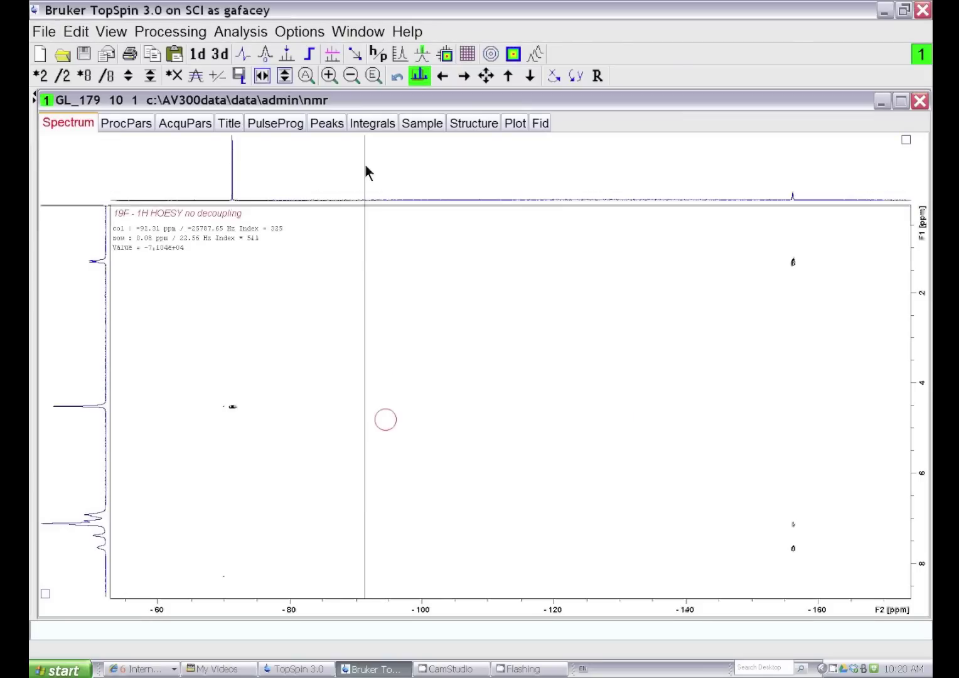